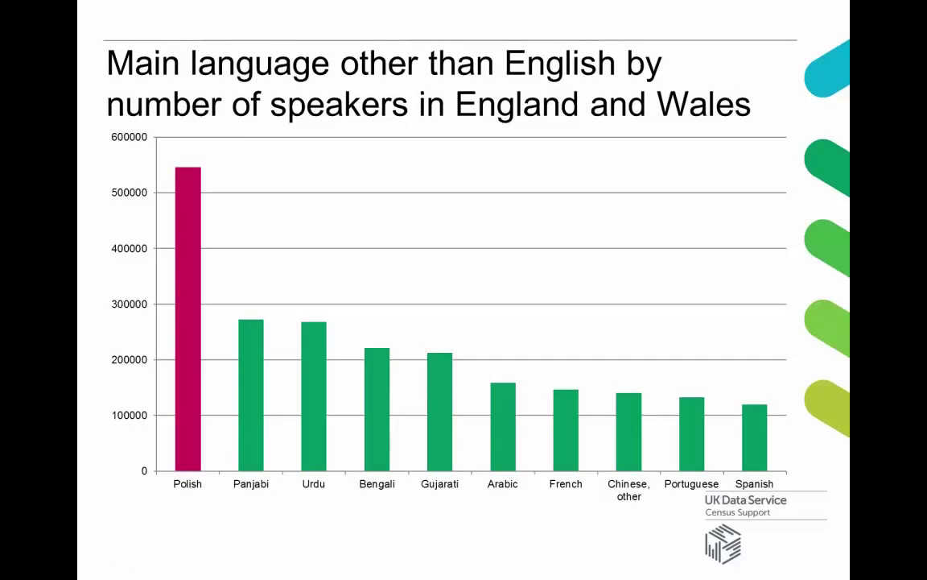
# Advance the slideshow to the InFuse 2011 demonstration slide
pyautogui.press('Right')
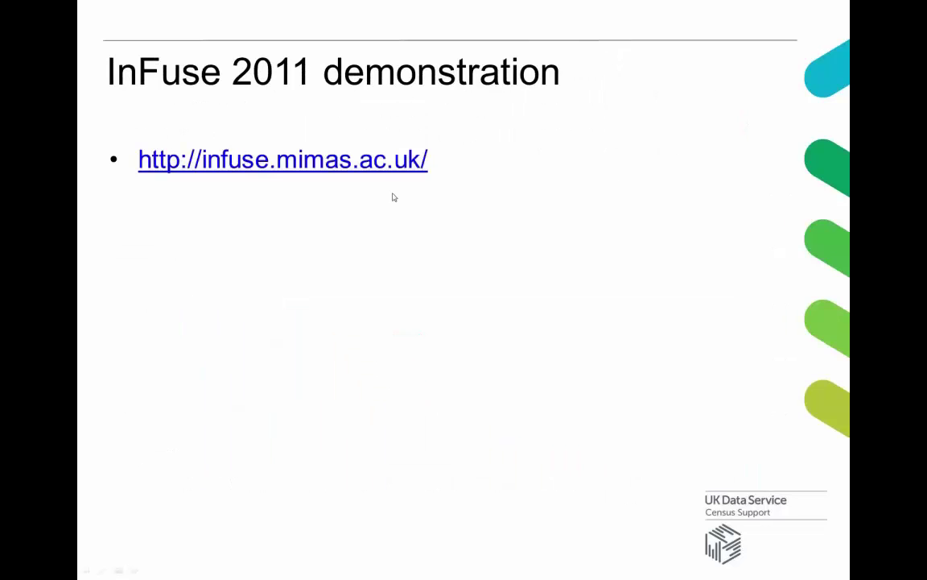
# Follow the infuse.mimas.ac.uk link and start the 2011 Census data wizard
pyautogui.click(338, 161)
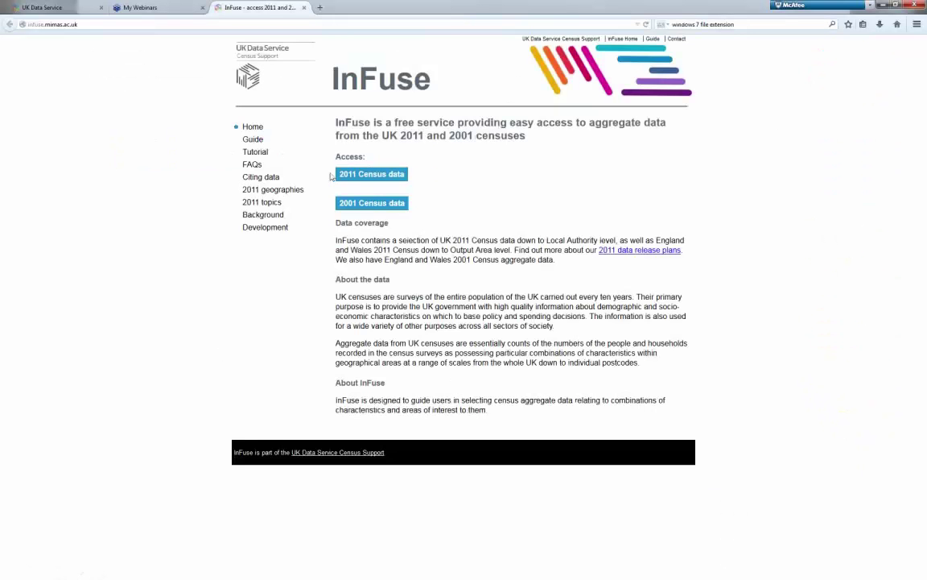
pyautogui.click(375, 179)
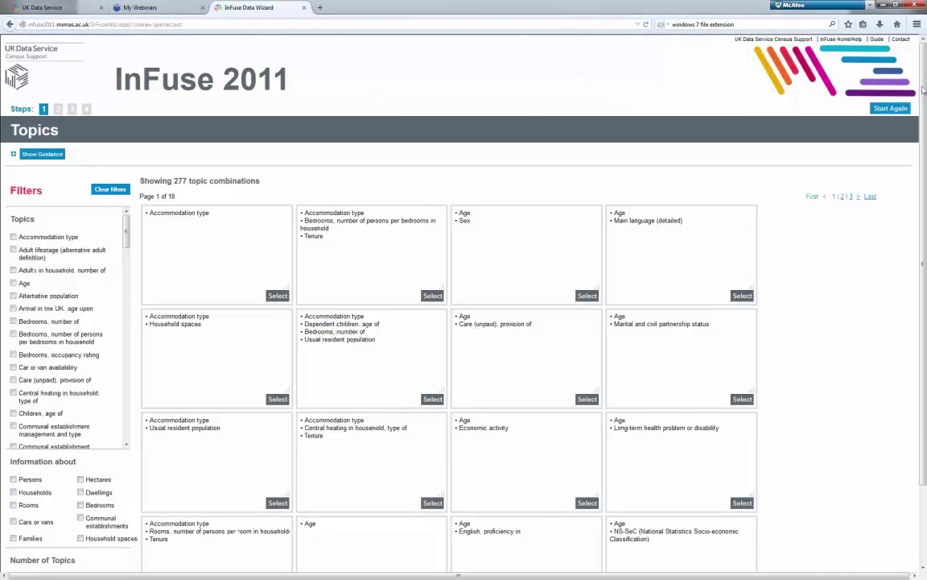
# Tick the Sex, Age and Occupation topic filters, leaving 4 topic combinations
pyautogui.moveTo(924, 91); pyautogui.dragTo(923, 118)
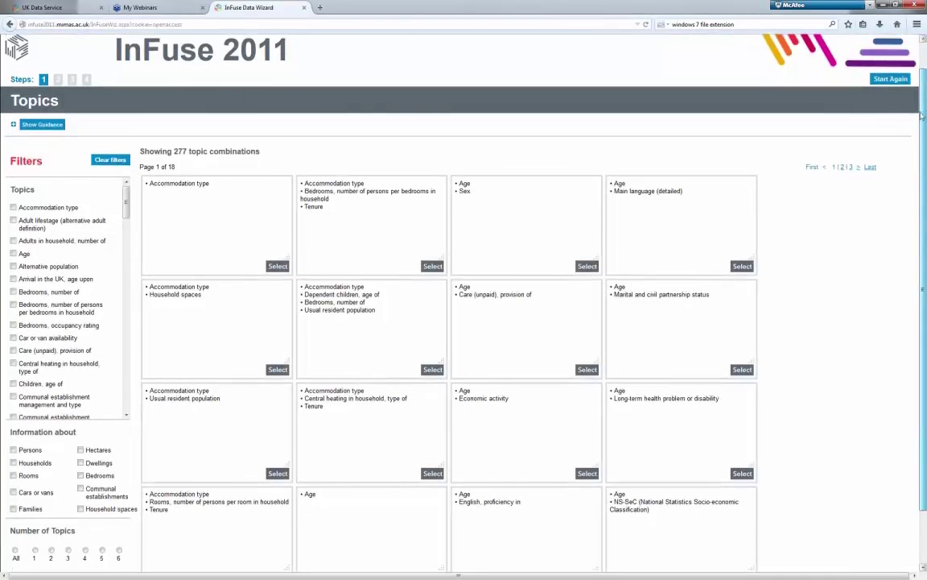
pyautogui.scroll(1, 17, 294)
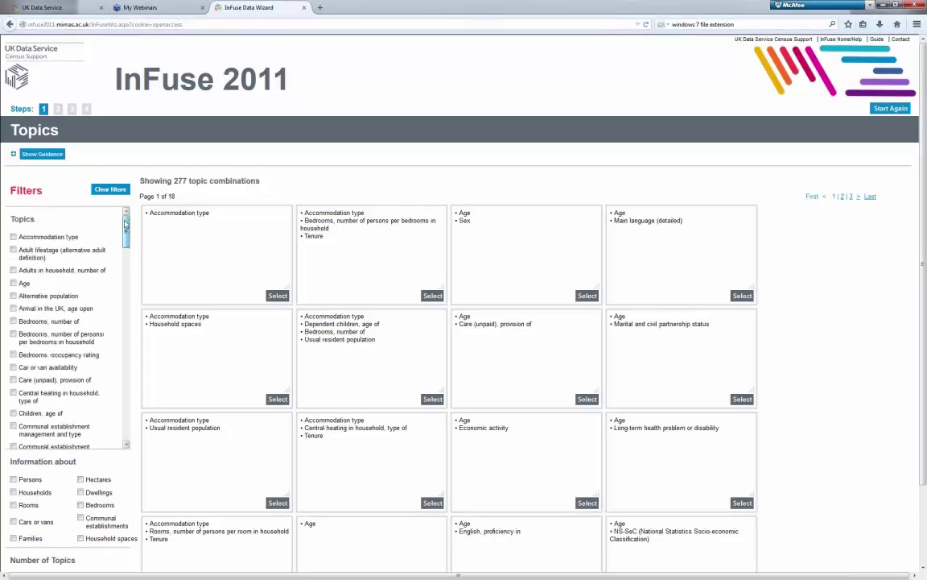
pyautogui.moveTo(124, 221)
pyautogui.mouseDown()
pyautogui.moveTo(125, 352)
pyautogui.moveTo(125, 218)
pyautogui.mouseUp()
pyautogui.moveTo(124, 238); pyautogui.dragTo(16, 400)
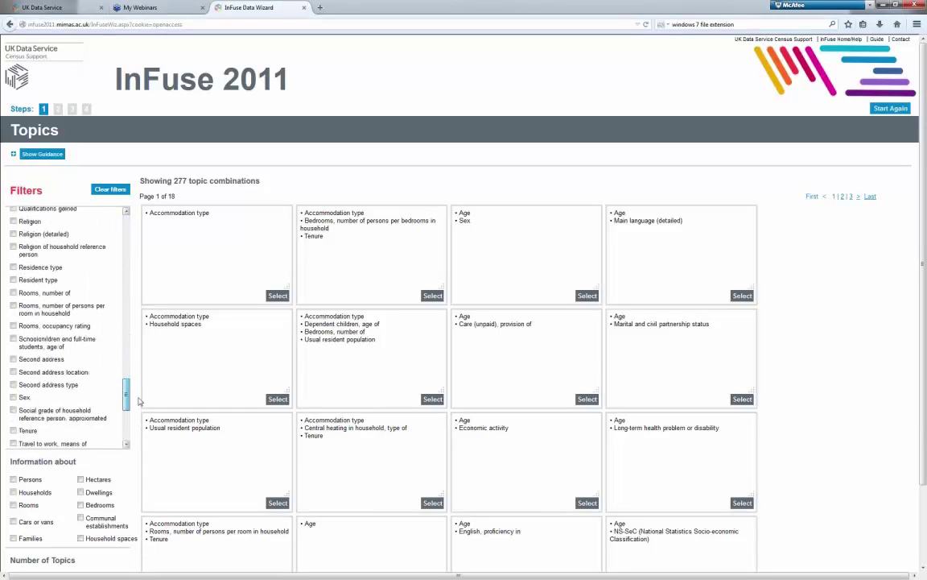
pyautogui.click(14, 398)
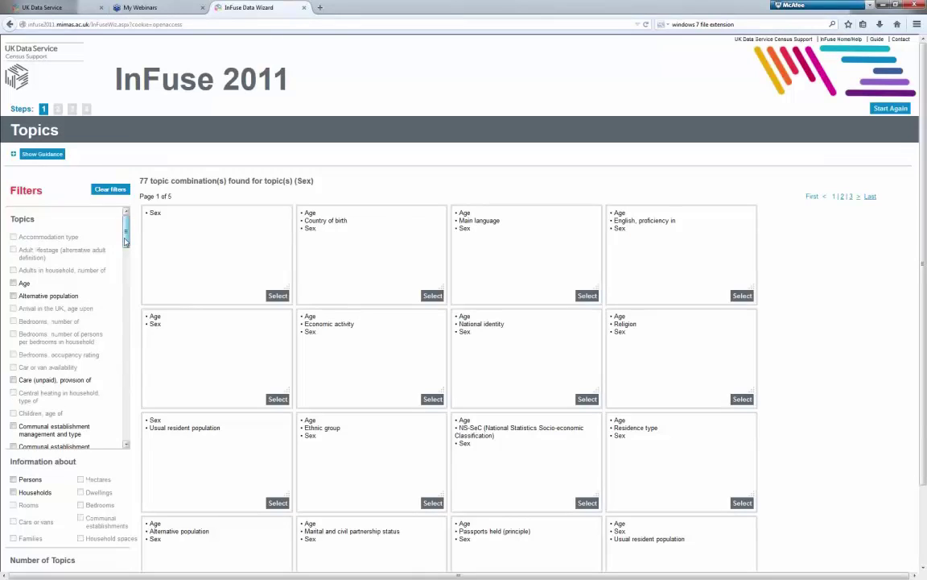
pyautogui.click(13, 283)
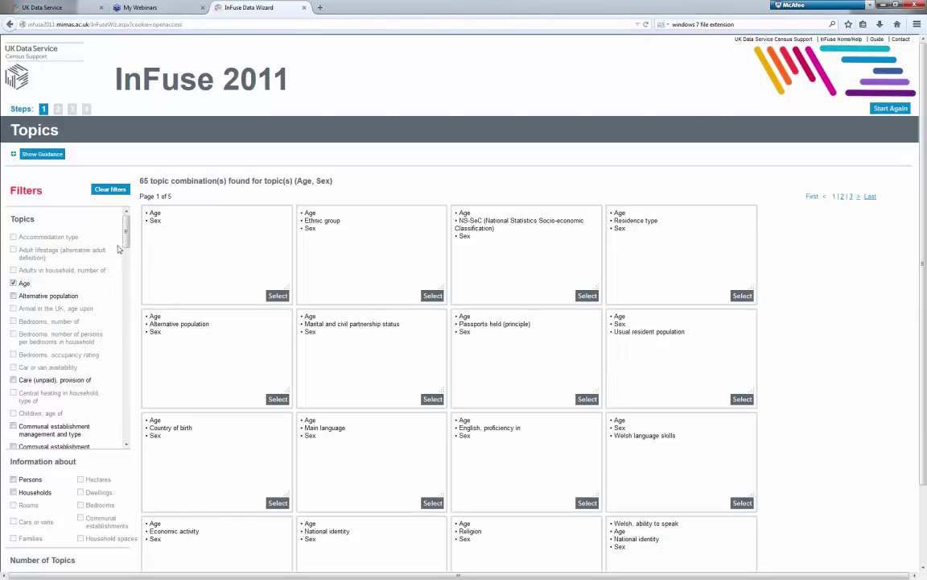
pyautogui.scroll(-1, 117, 242)
pyautogui.scroll(-15, 116, 274)
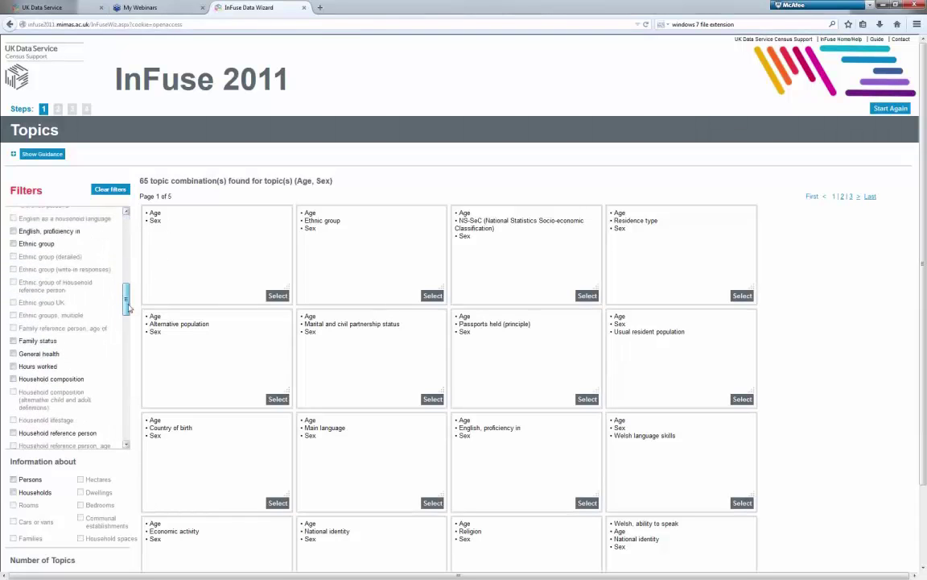
pyautogui.scroll(-3, 115, 378)
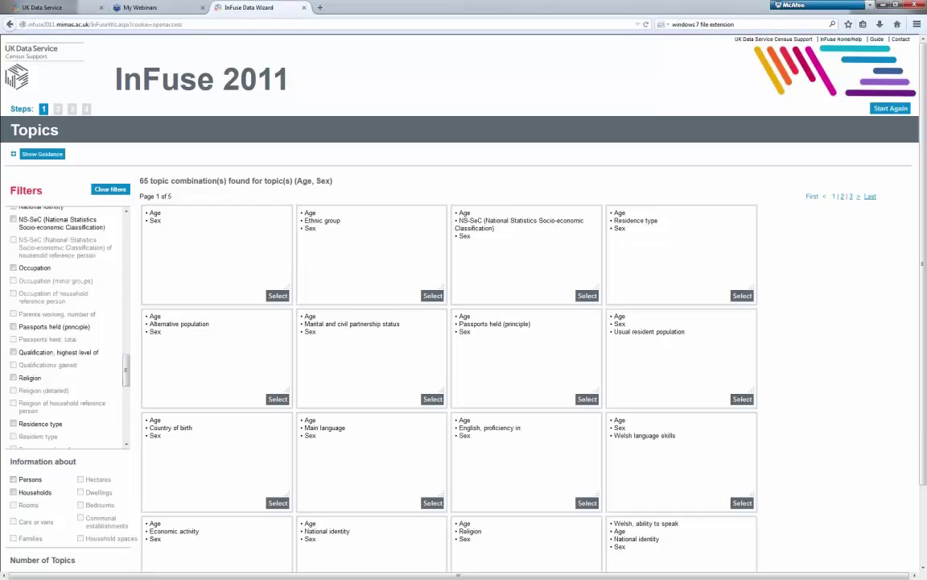
pyautogui.click(12, 268)
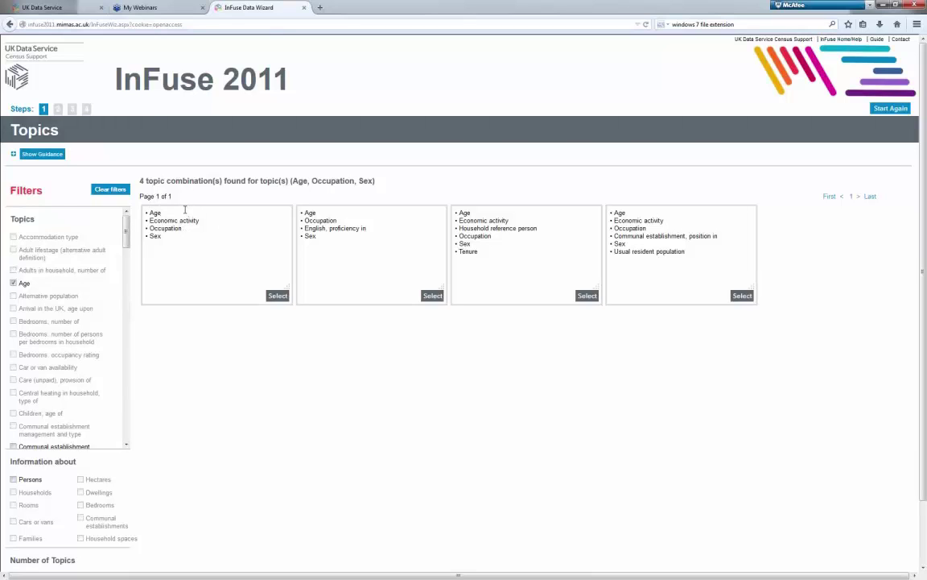
# Select the Age, Economic activity, Occupation and Sex combination and proceed to Categories
pyautogui.click(276, 296)
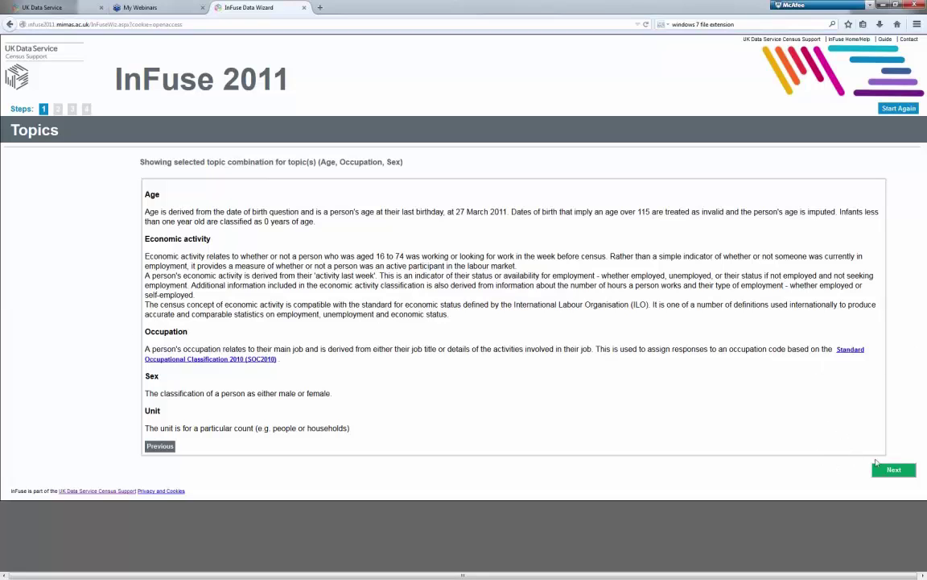
pyautogui.click(896, 470)
pyautogui.click(898, 474)
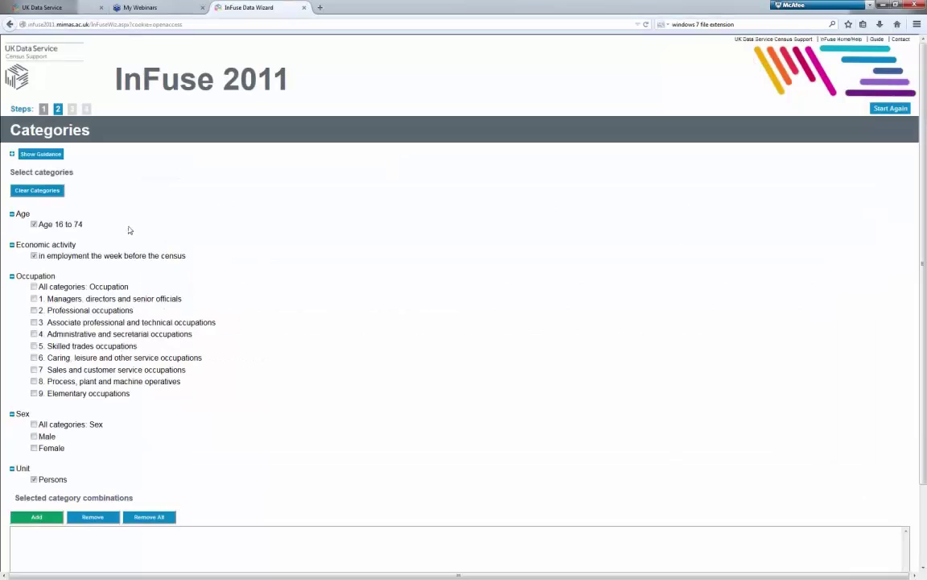
# Add a female, associate professional and technical occupations combination, then proceed to Geography
pyautogui.click(34, 322)
pyautogui.click(34, 448)
pyautogui.click(27, 518)
pyautogui.scroll(-2, 358, 393)
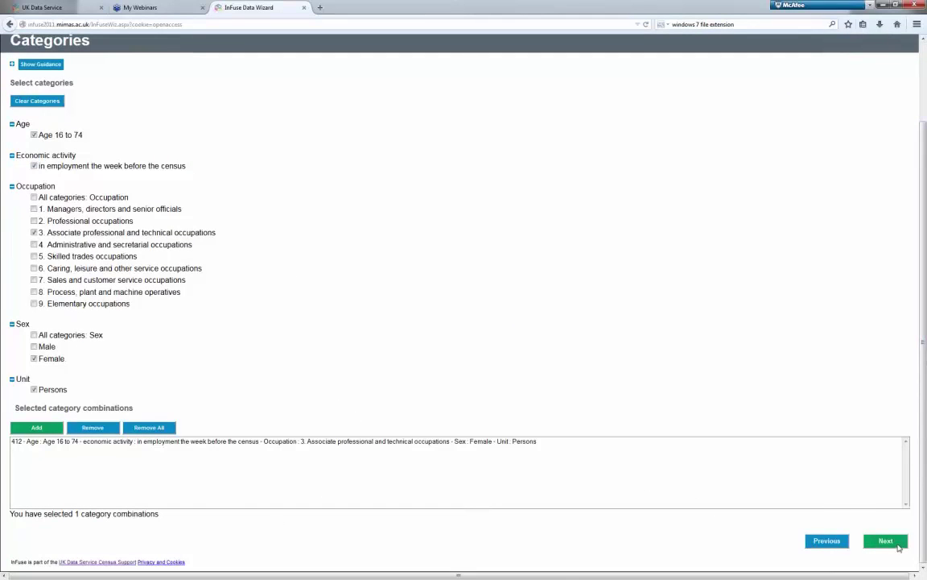
pyautogui.click(885, 541)
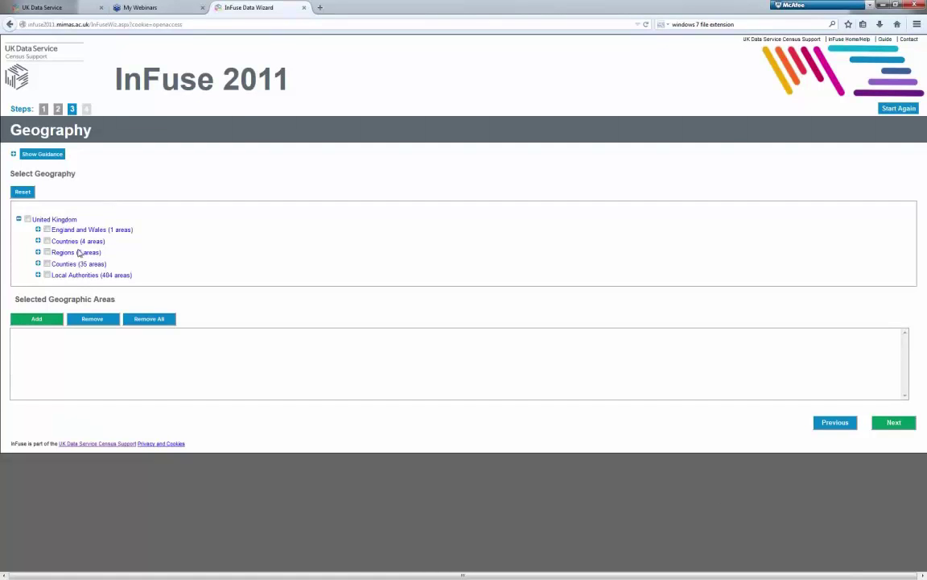
# Add Devon's 201 Wards and Electoral Divisions from the Counties list to the selected areas
pyautogui.click(38, 266)
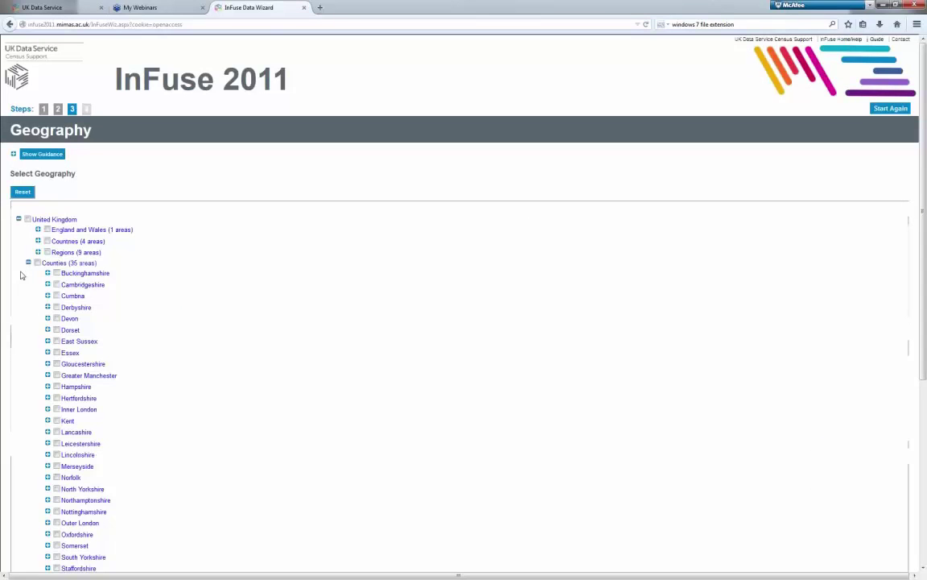
pyautogui.click(57, 319)
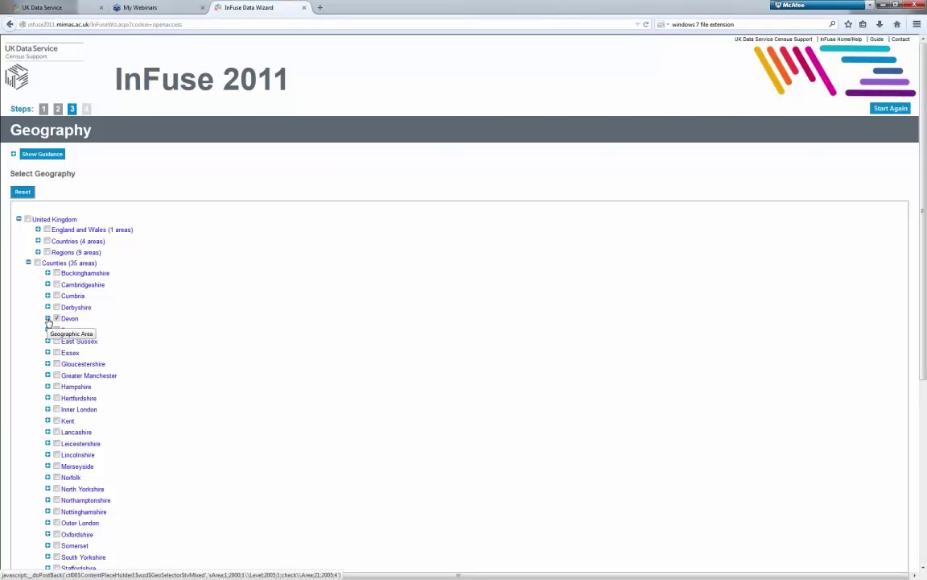
pyautogui.click(48, 318)
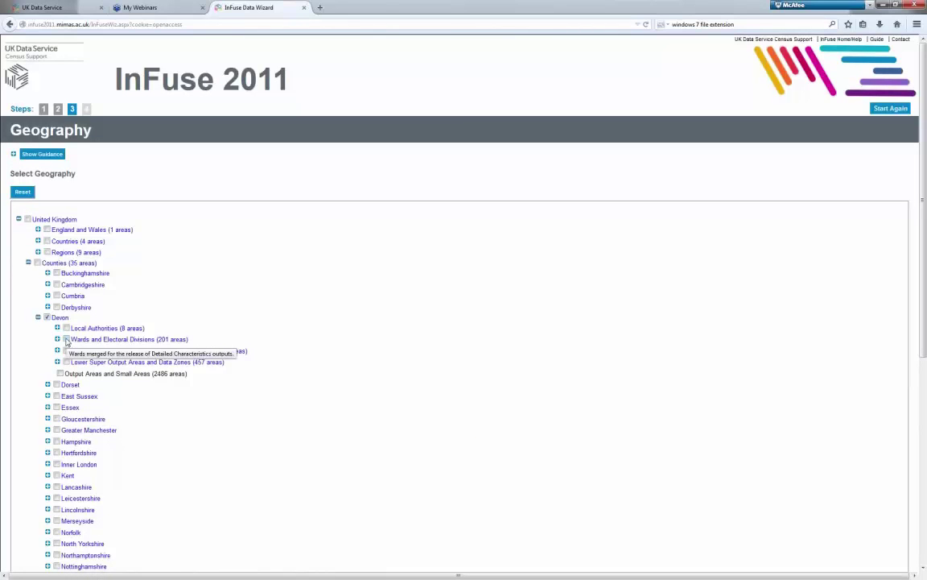
pyautogui.click(66, 340)
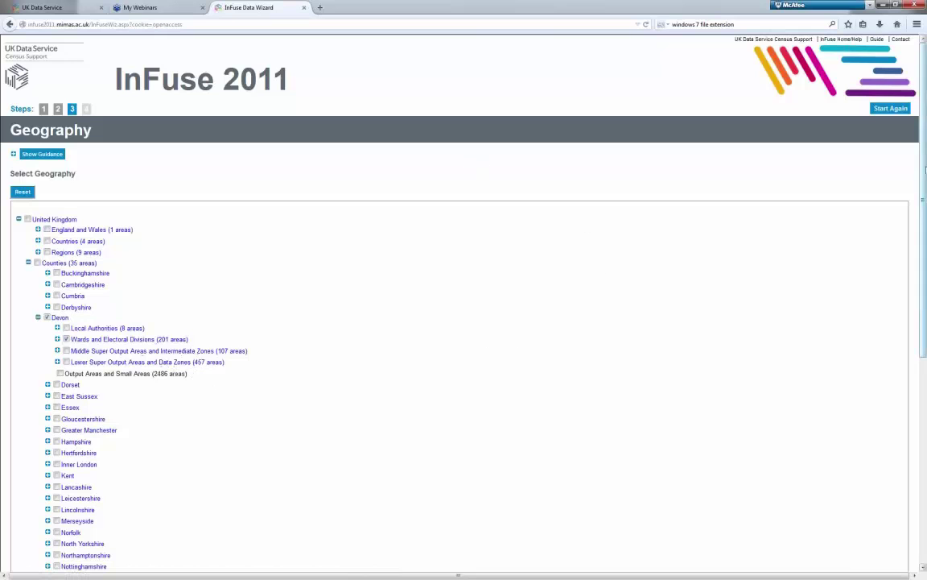
pyautogui.scroll(-2, 925, 166)
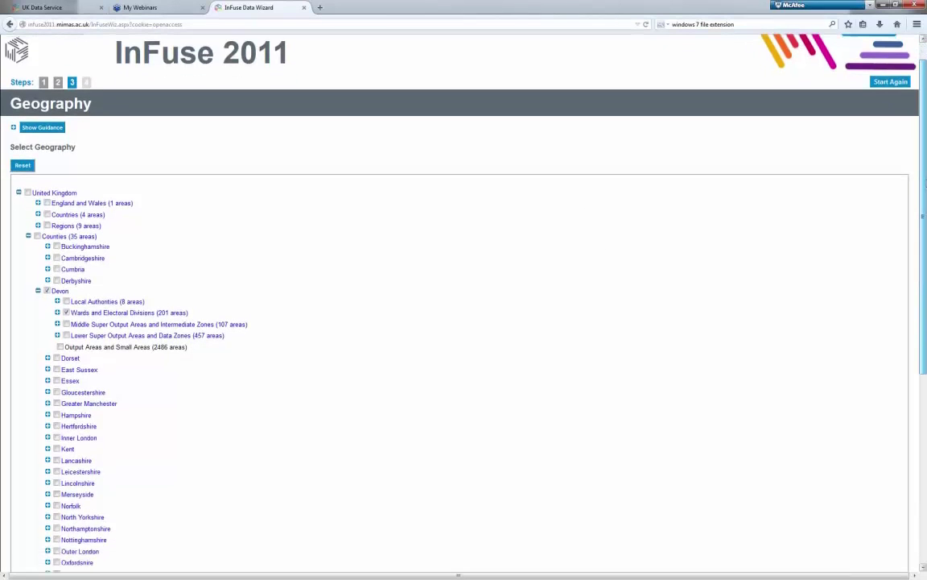
pyautogui.scroll(-5, 924, 246)
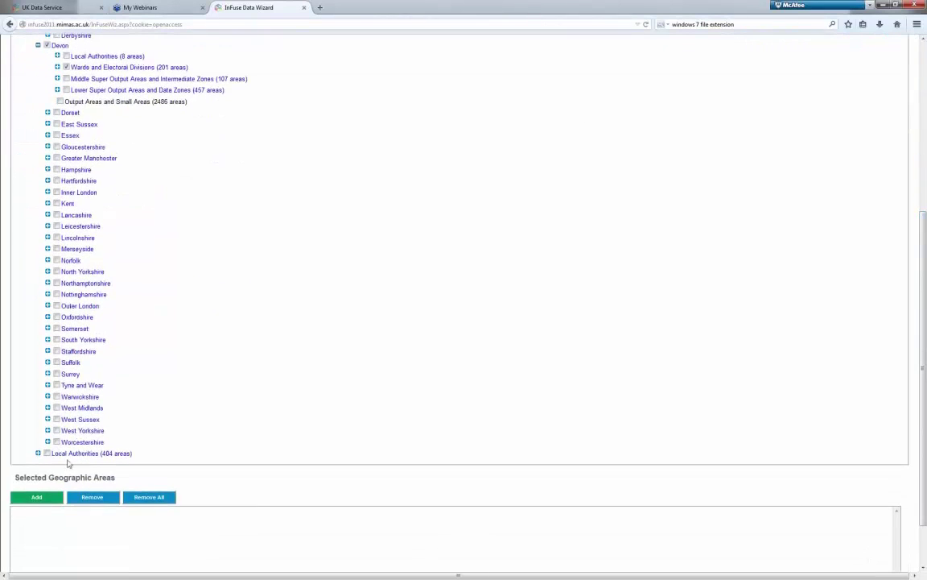
pyautogui.click(58, 499)
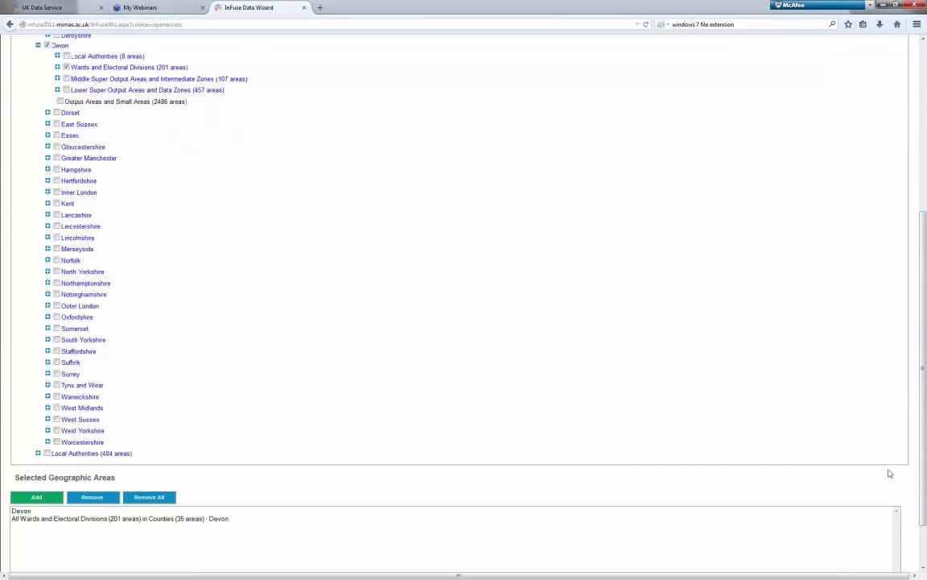
pyautogui.scroll(-2, 923, 473)
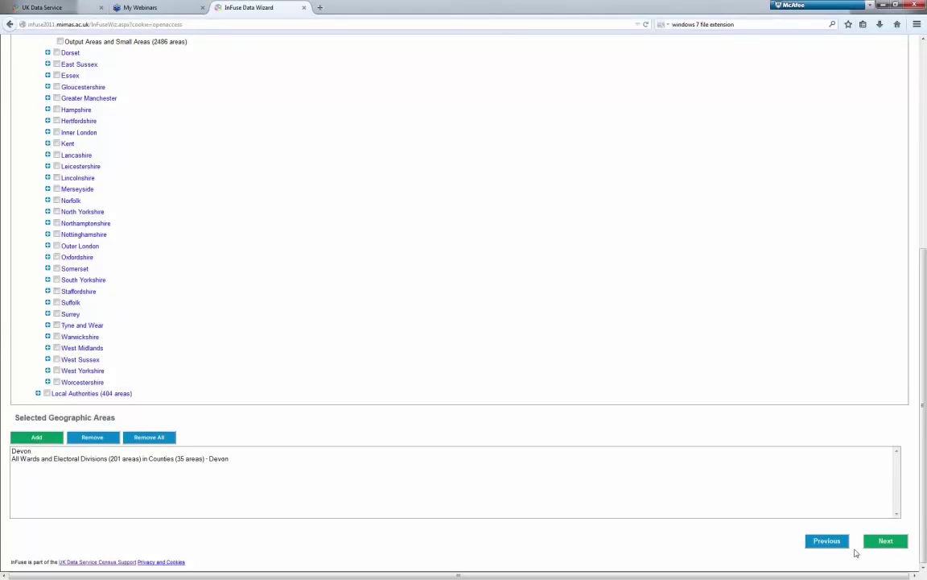
pyautogui.click(887, 542)
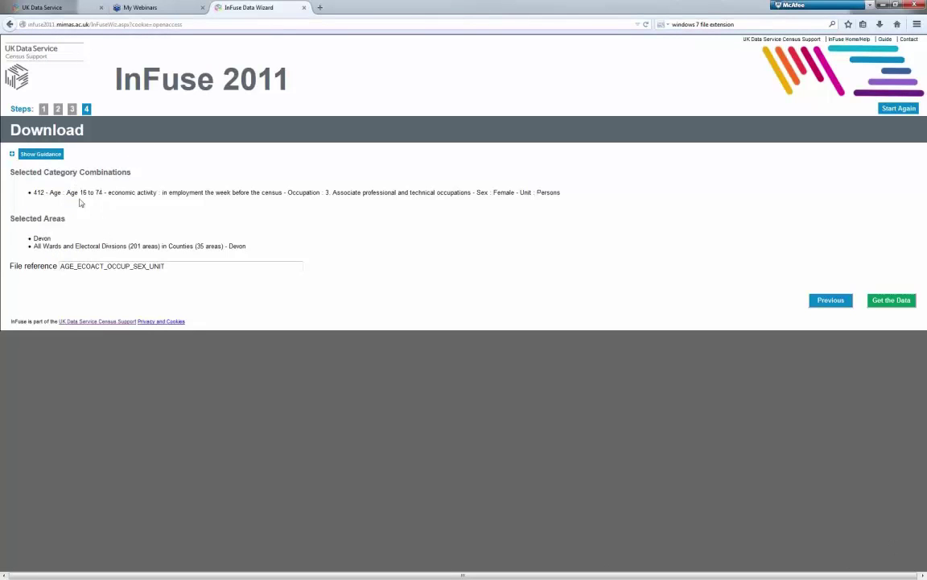
pyautogui.doubleClick(112, 266)
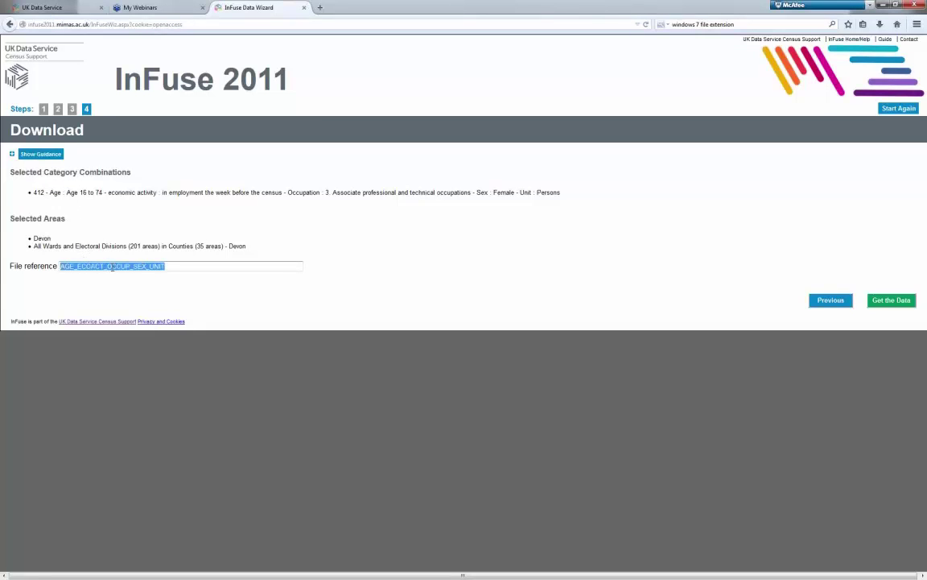
pyautogui.click(180, 266)
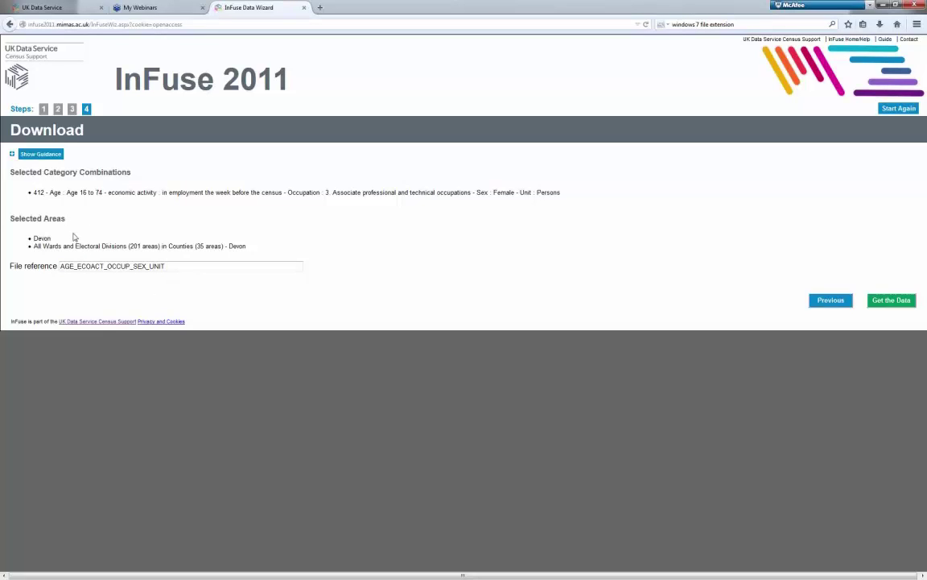
pyautogui.click(12, 156)
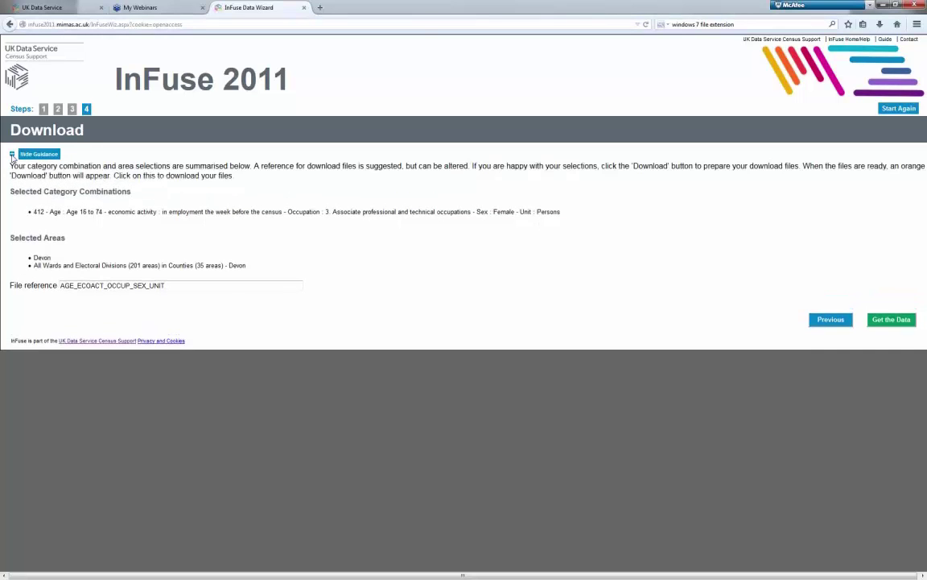
pyautogui.click(12, 156)
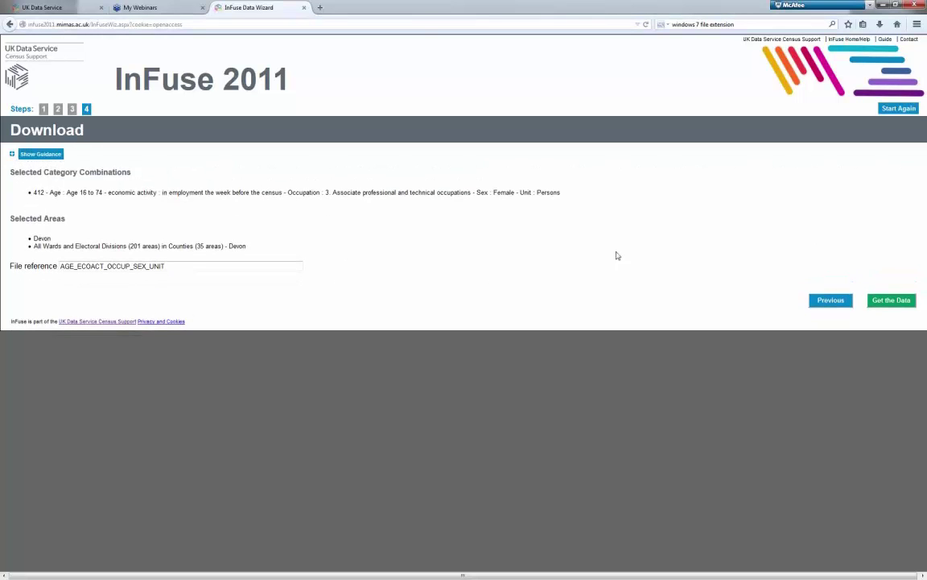
# Get the data and download the 5.4 KB zip to open with Windows Explorer
pyautogui.click(891, 300)
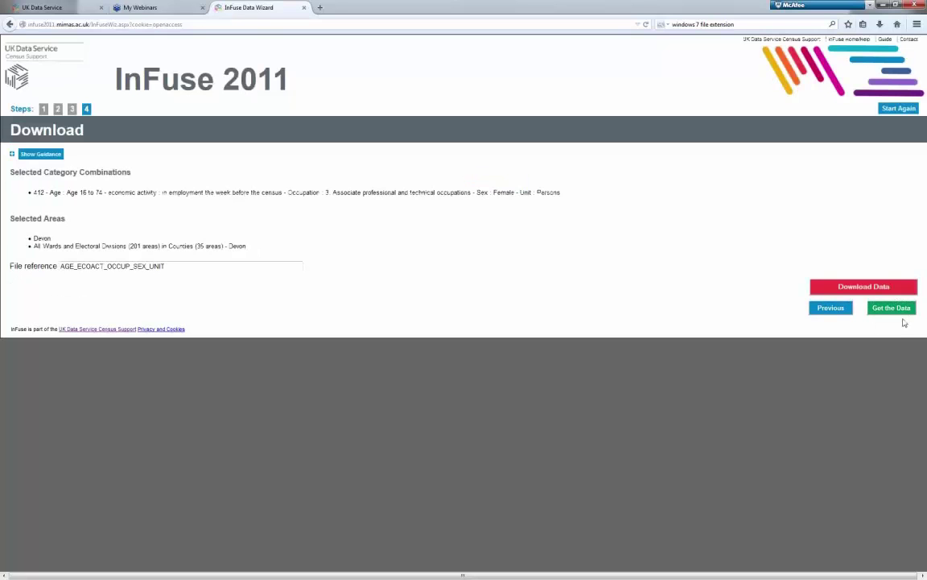
pyautogui.click(868, 288)
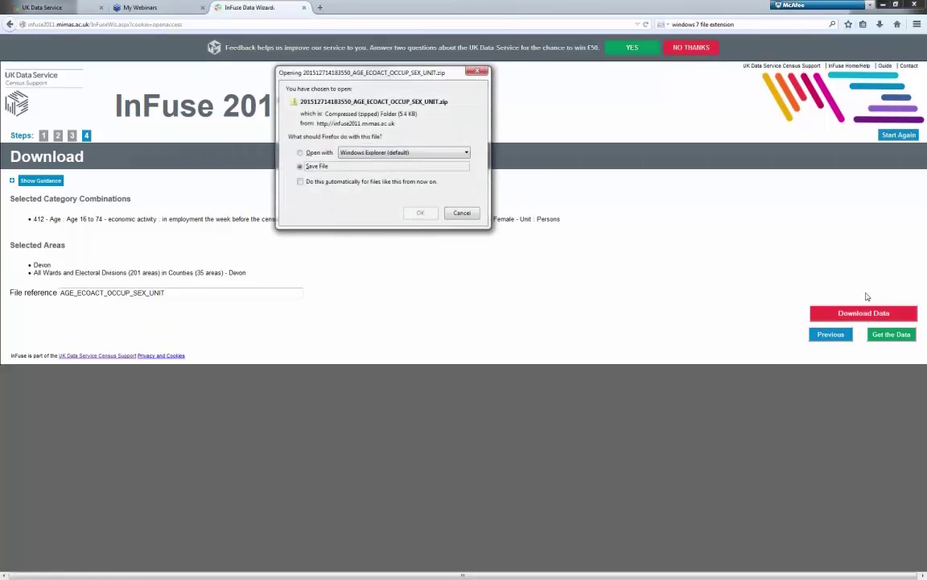
pyautogui.click(300, 153)
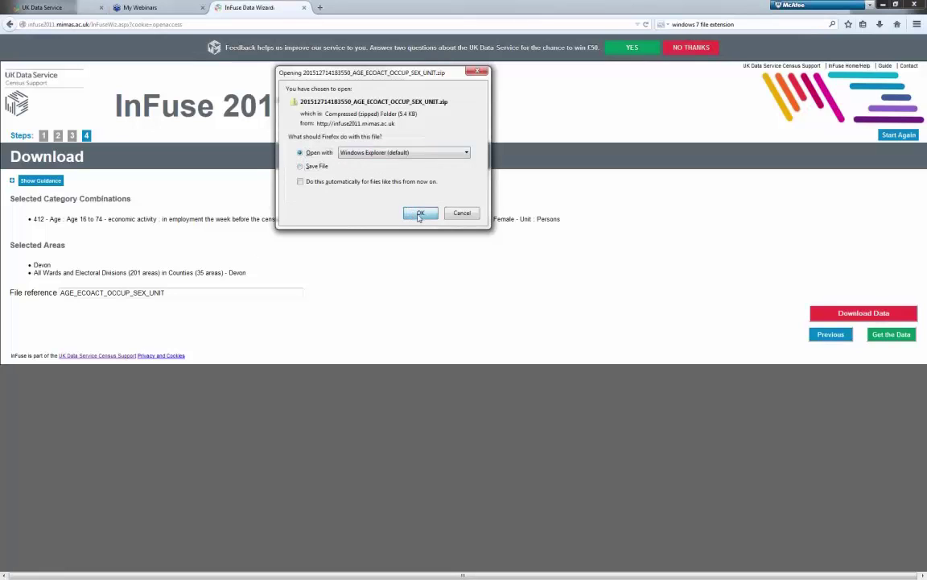
pyautogui.click(420, 214)
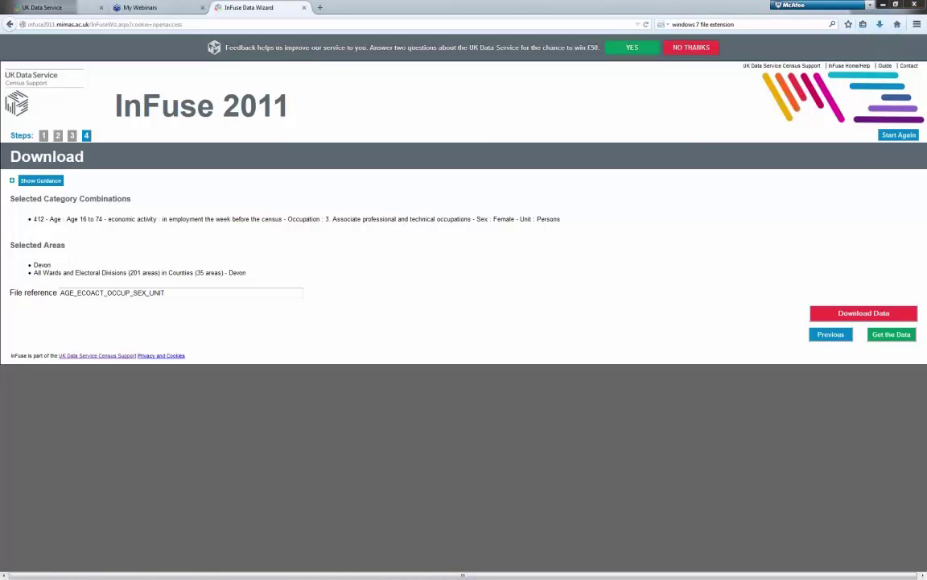
# Centre the zip window and open Data_AGE_ECOACT_OCCUP_SEX_UNIT in Excel
pyautogui.moveTo(525, 24); pyautogui.dragTo(368, 89)
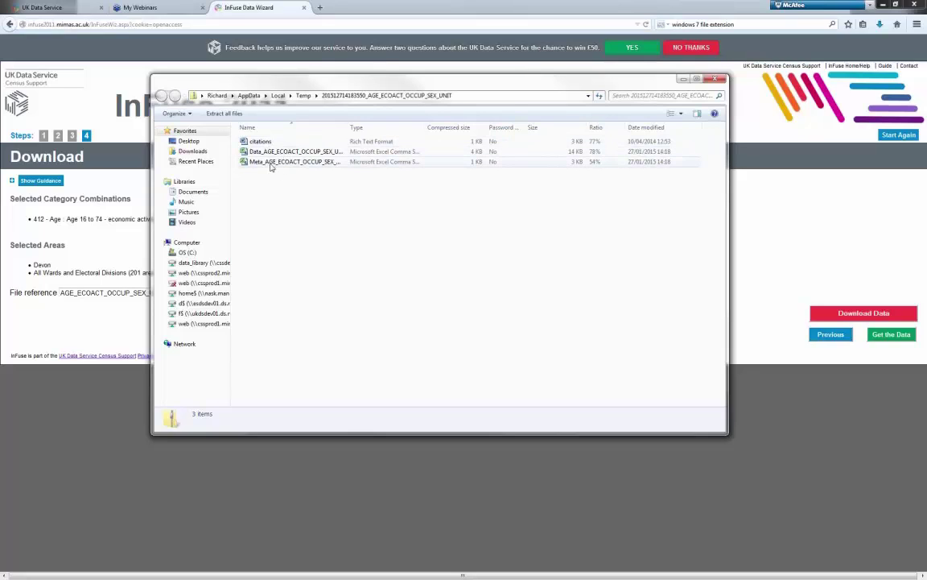
pyautogui.click(271, 165)
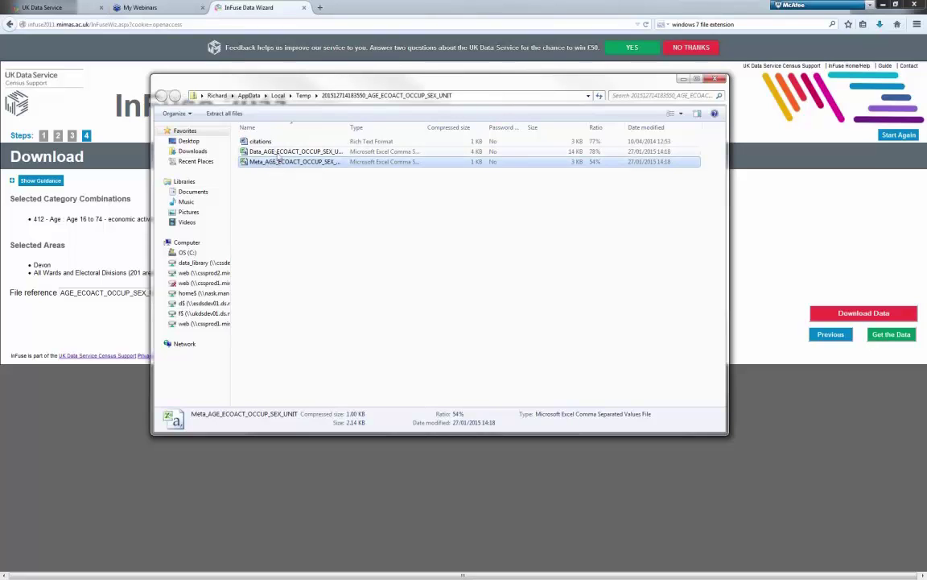
pyautogui.click(281, 152)
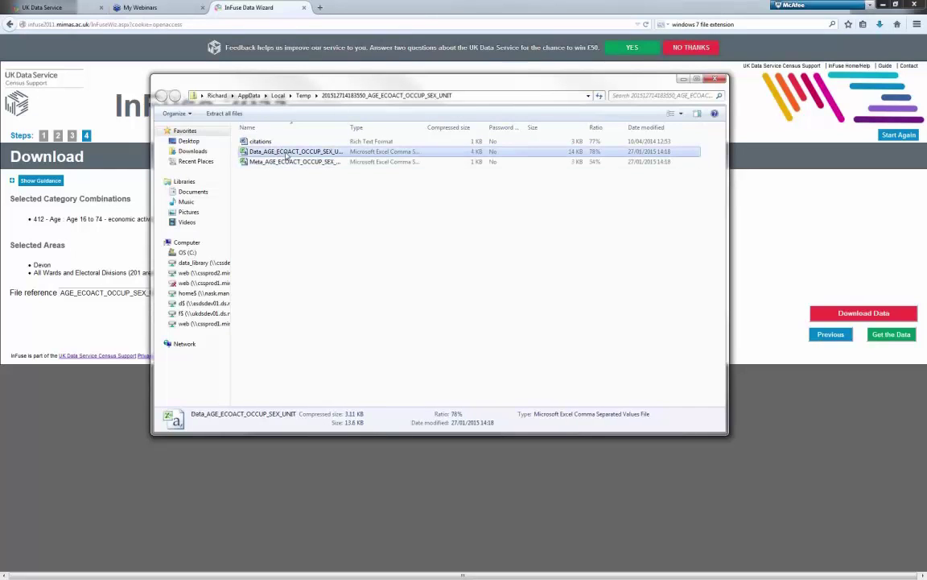
pyautogui.doubleClick(285, 153)
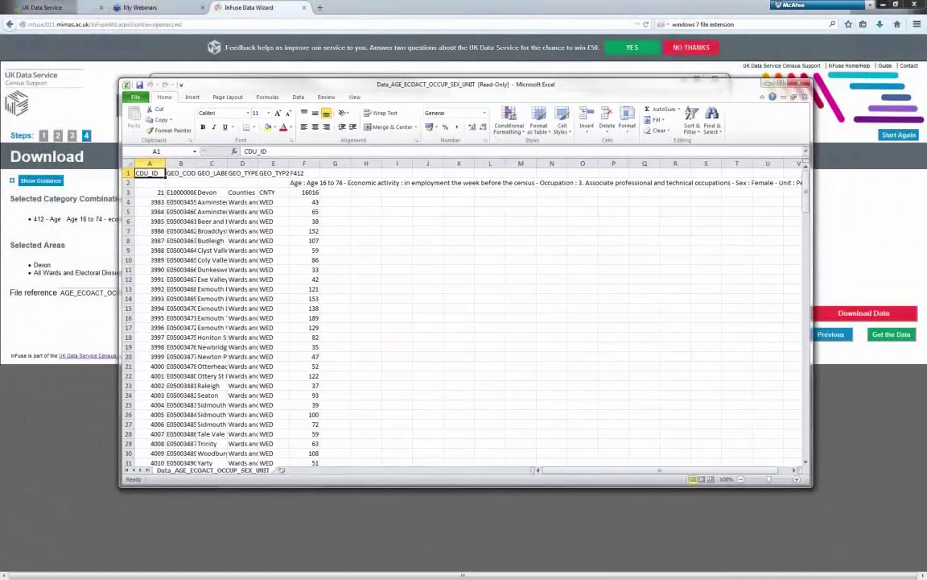
# Check the browser's address, return to Excel and close the ward data workbook
pyautogui.click(290, 7)
pyautogui.click(428, 25)
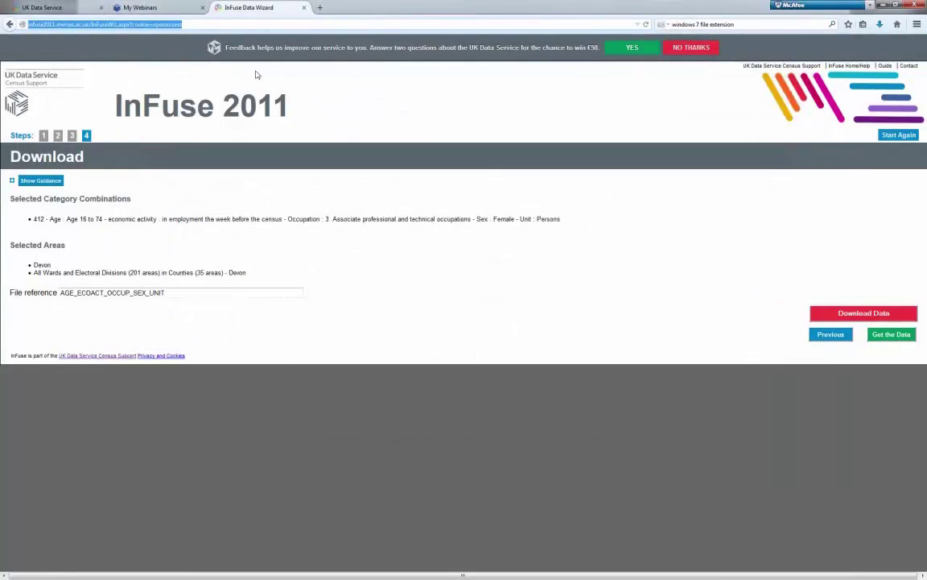
pyautogui.hotkey('alt', 'Tab')
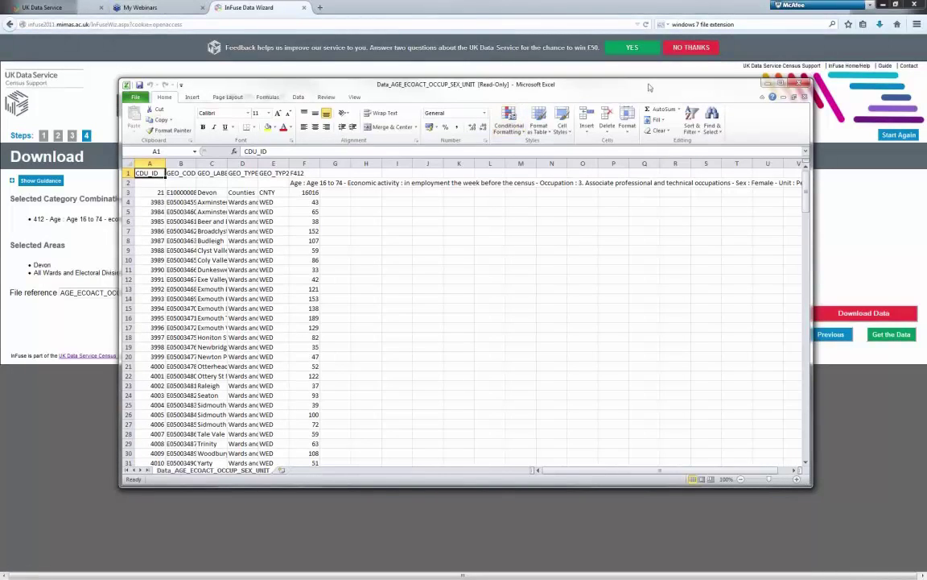
pyautogui.click(800, 85)
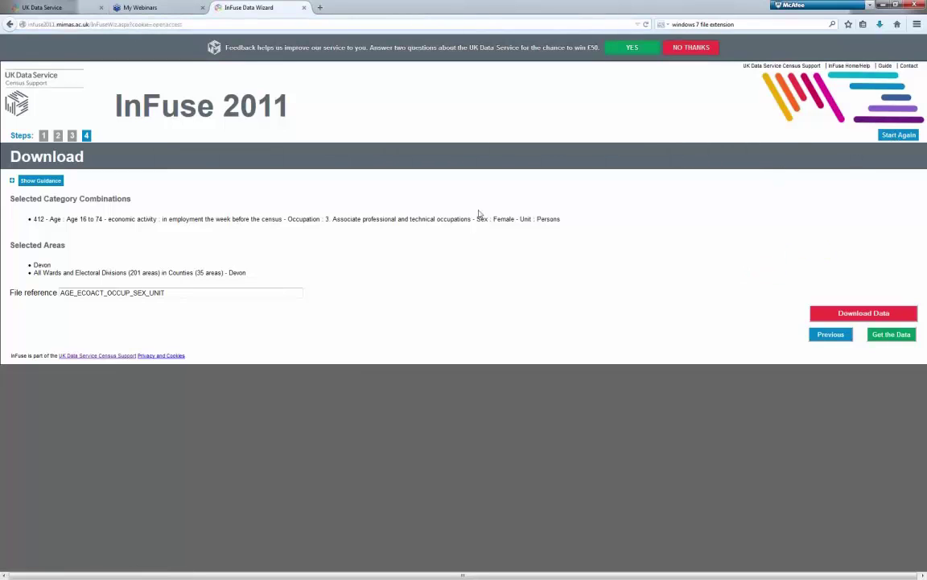
# Start a new query and filter the topics to Ethnic group and Religion
pyautogui.click(896, 134)
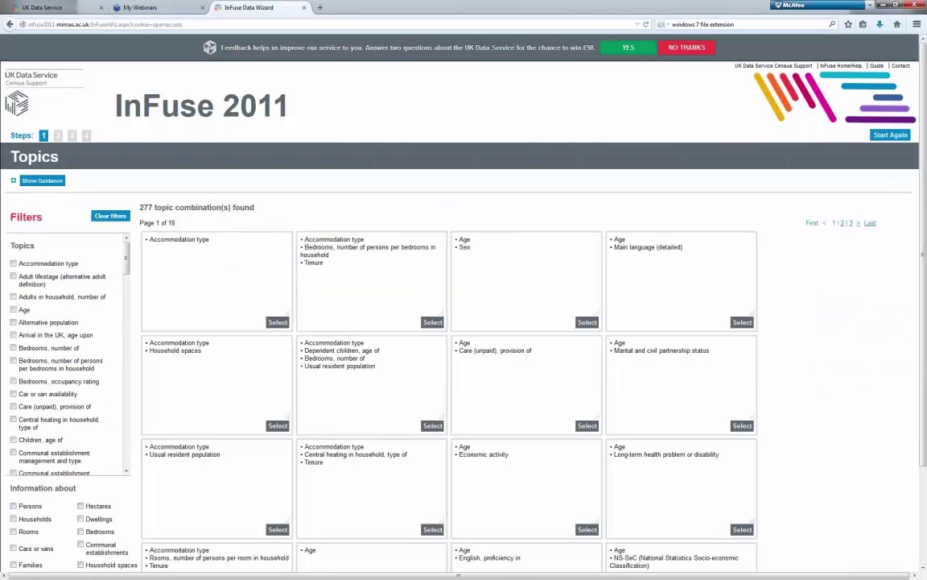
pyautogui.scroll(-1, 124, 264)
pyautogui.moveTo(125, 266); pyautogui.dragTo(128, 314)
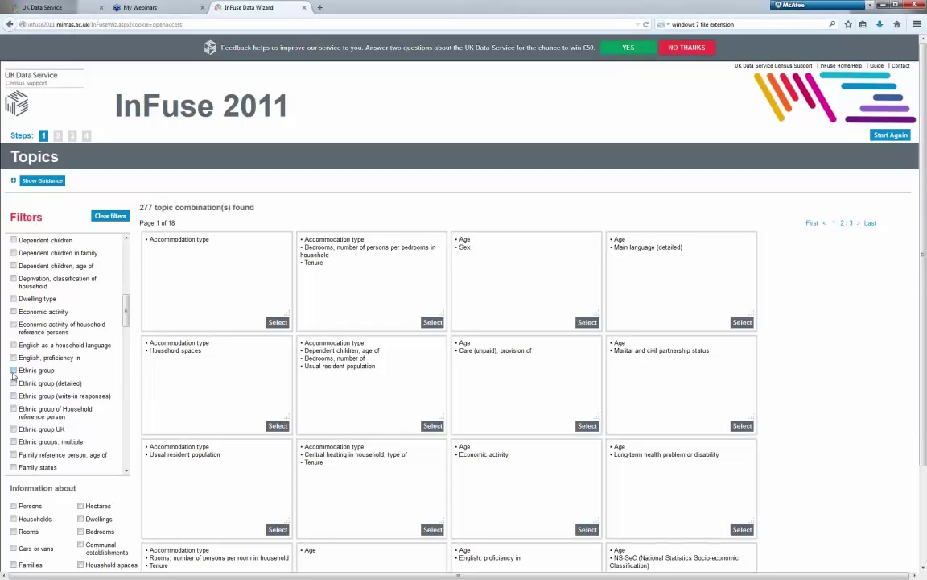
pyautogui.click(13, 370)
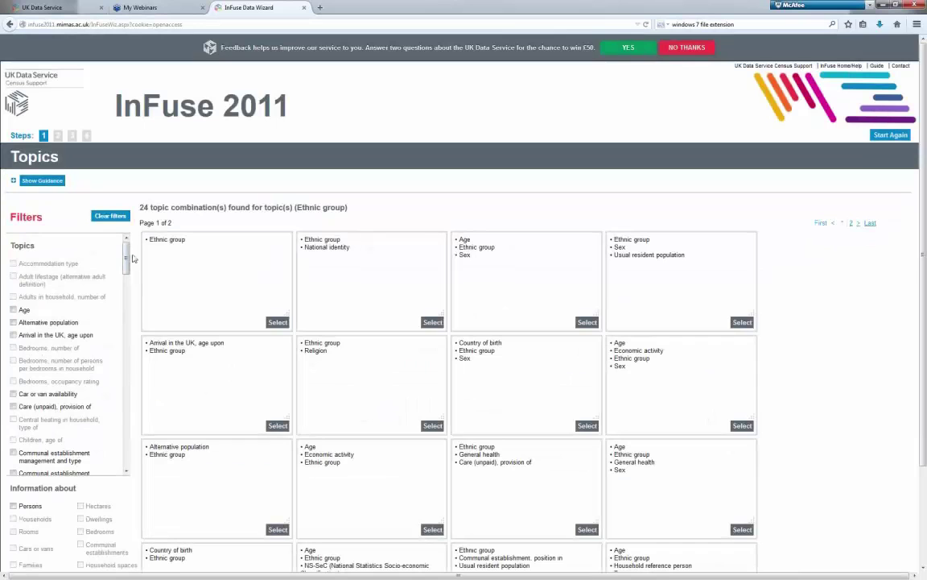
pyautogui.moveTo(126, 253); pyautogui.dragTo(125, 353)
pyautogui.scroll(-8, 44, 362)
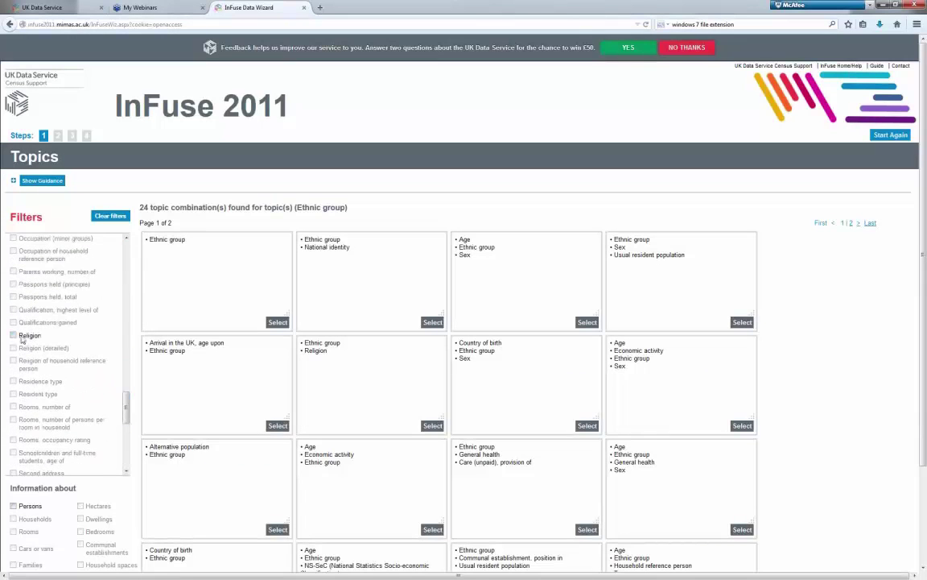
pyautogui.click(14, 335)
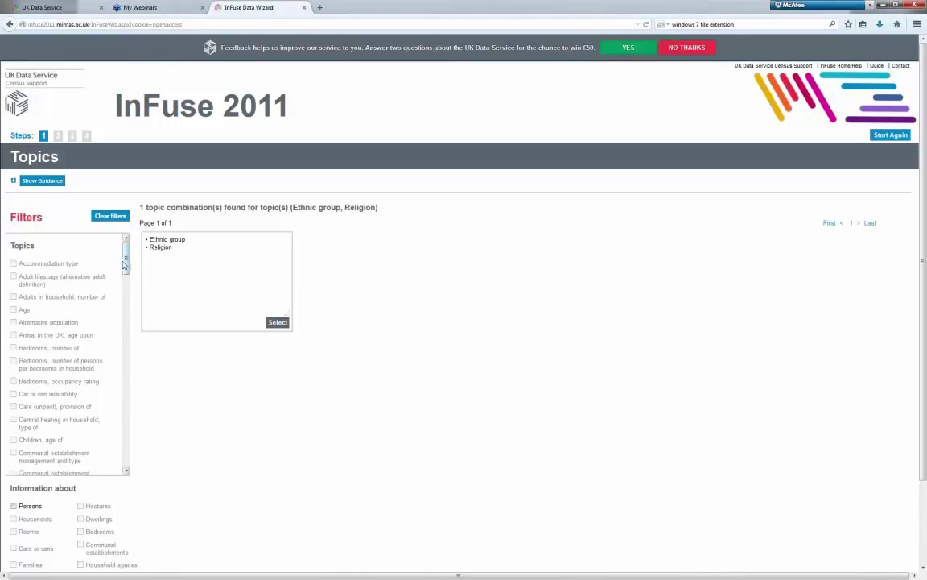
pyautogui.scroll(-1, 40, 275)
pyautogui.scroll(1, 35, 275)
pyautogui.moveTo(126, 259)
pyautogui.mouseDown()
pyautogui.moveTo(126, 333)
pyautogui.moveTo(127, 273)
pyautogui.mouseUp()
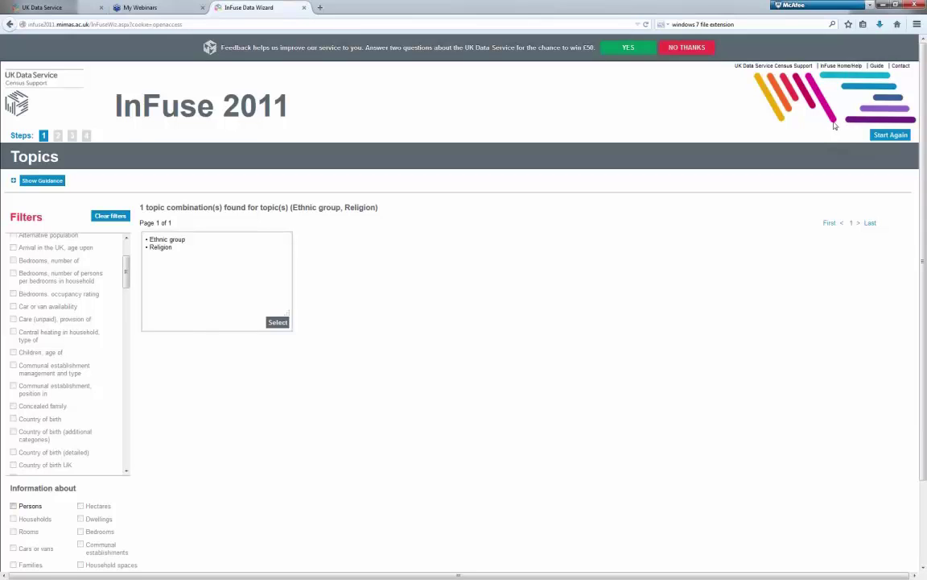
# Cancel closing Firefox's three tabs, then minimise the browser to bring back the census slides
pyautogui.click(919, 5)
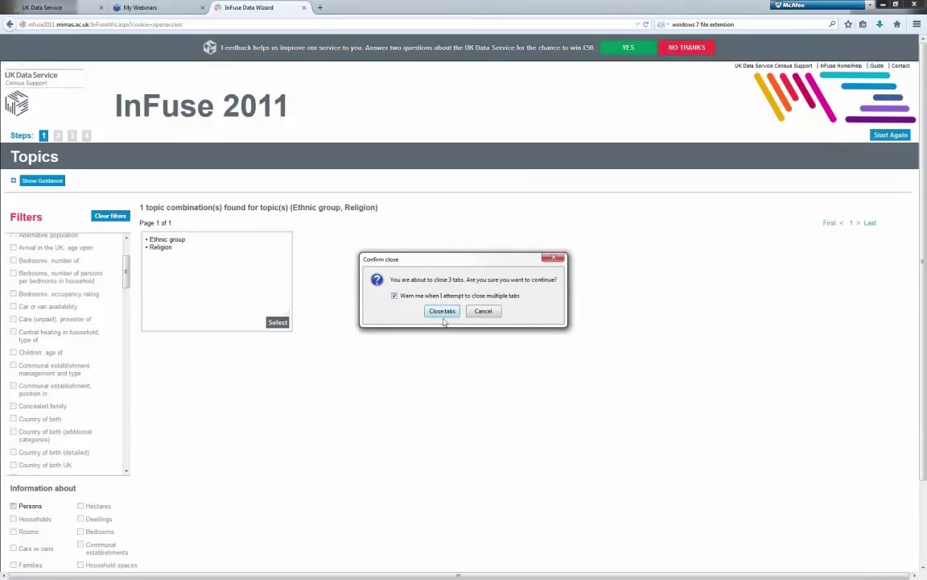
pyautogui.click(483, 311)
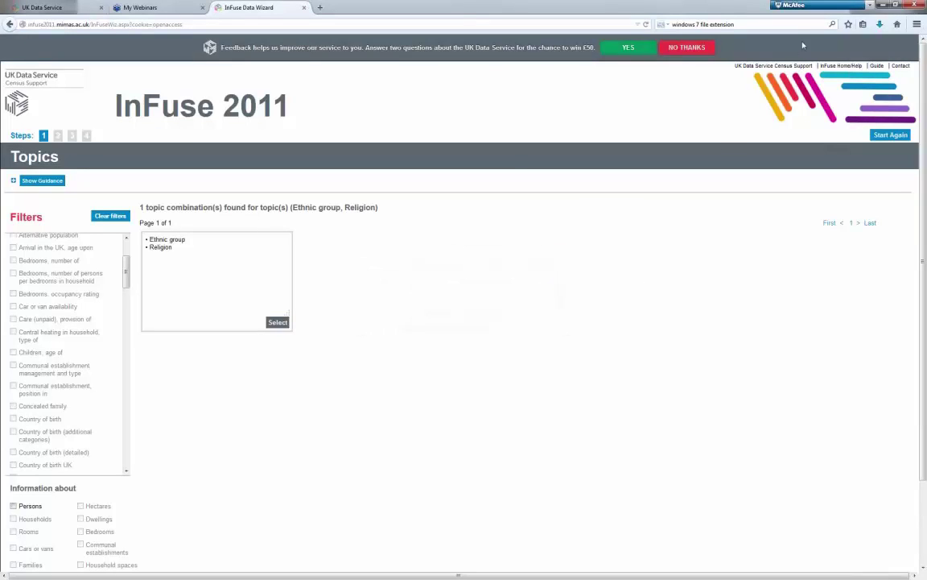
pyautogui.click(884, 5)
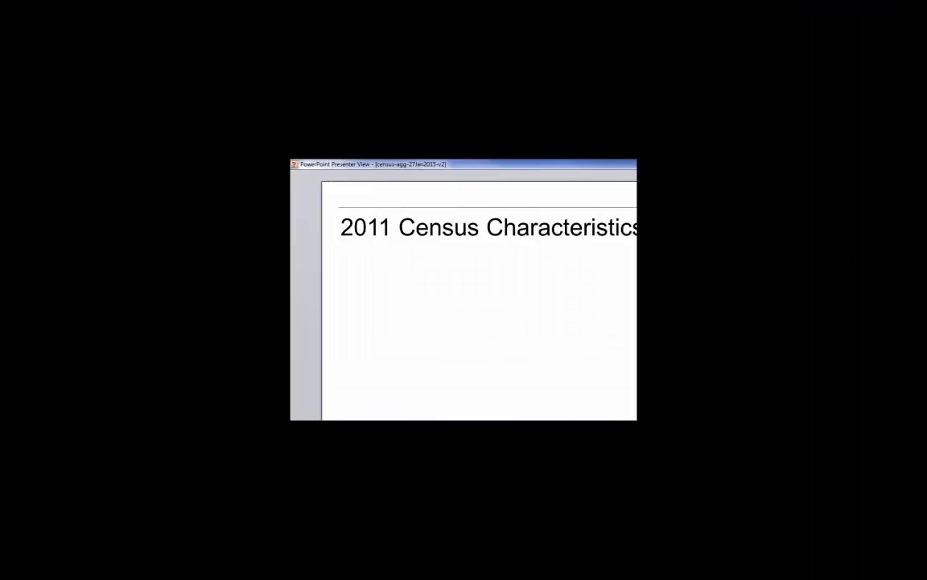